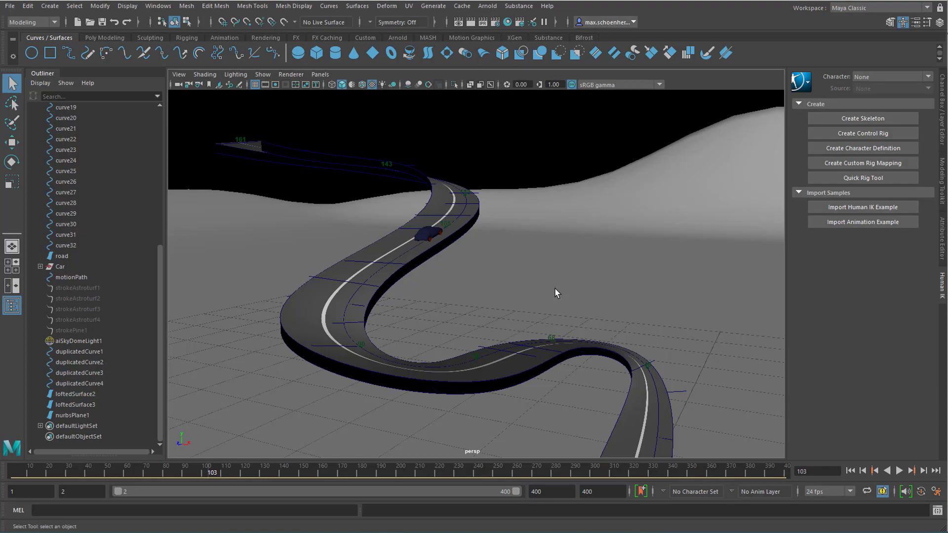
# Hide the Outliner and show the Channel Box / Layer Editor beside the viewport.
pyautogui.keyDown('alt'); pyautogui.moveTo(555, 292); pyautogui.dragTo(486, 292); pyautogui.keyUp('alt')
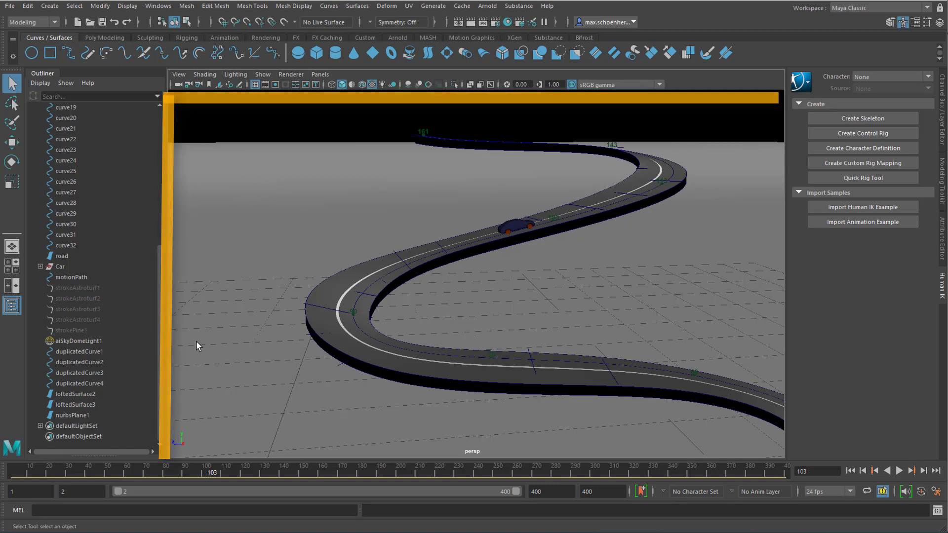
pyautogui.click(12, 307)
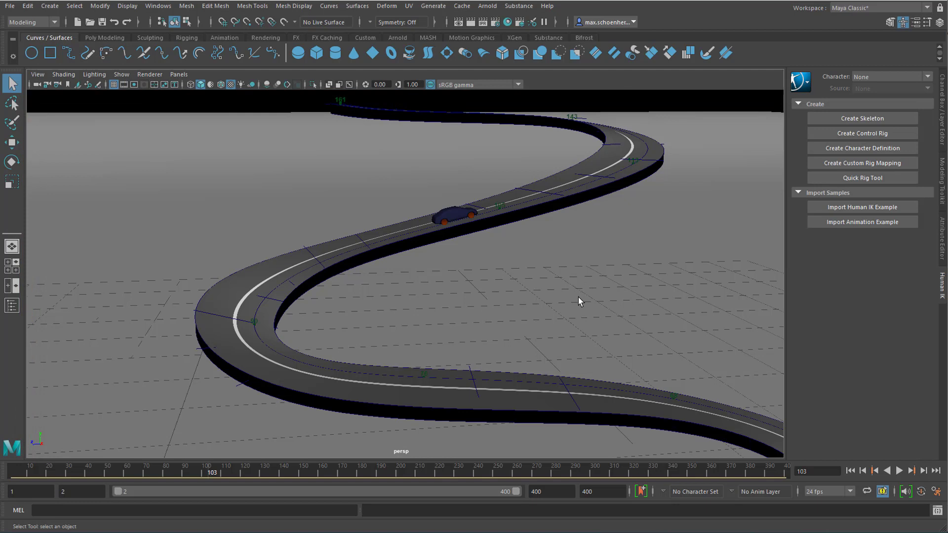
pyautogui.hotkey('ctrl', 'a')
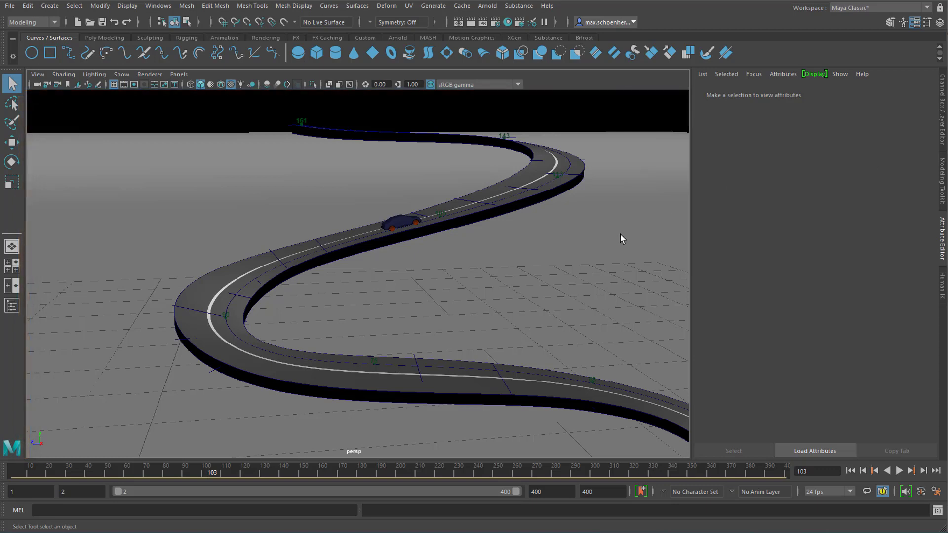
pyautogui.hotkey('ctrl', 'a')
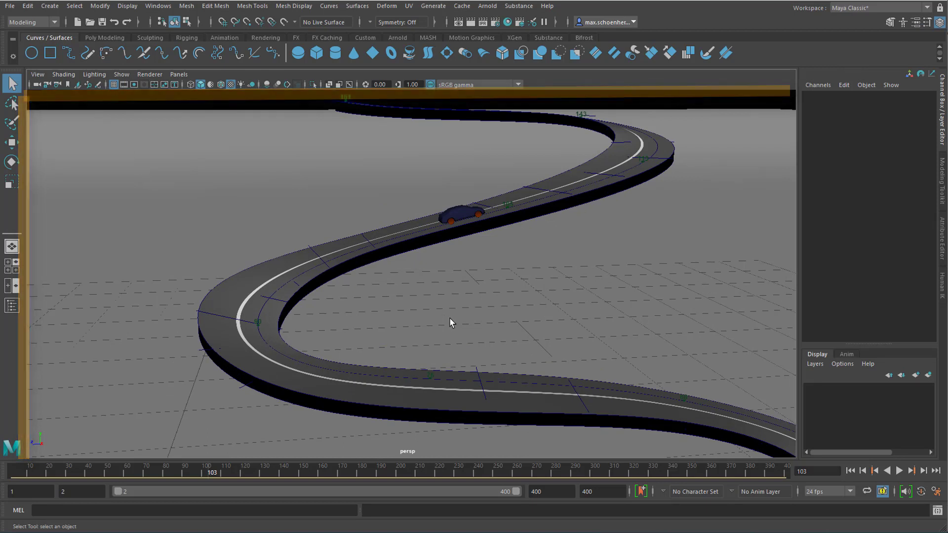
pyautogui.keyDown('alt'); pyautogui.moveTo(504, 324); pyautogui.dragTo(494, 327); pyautogui.keyUp('alt')
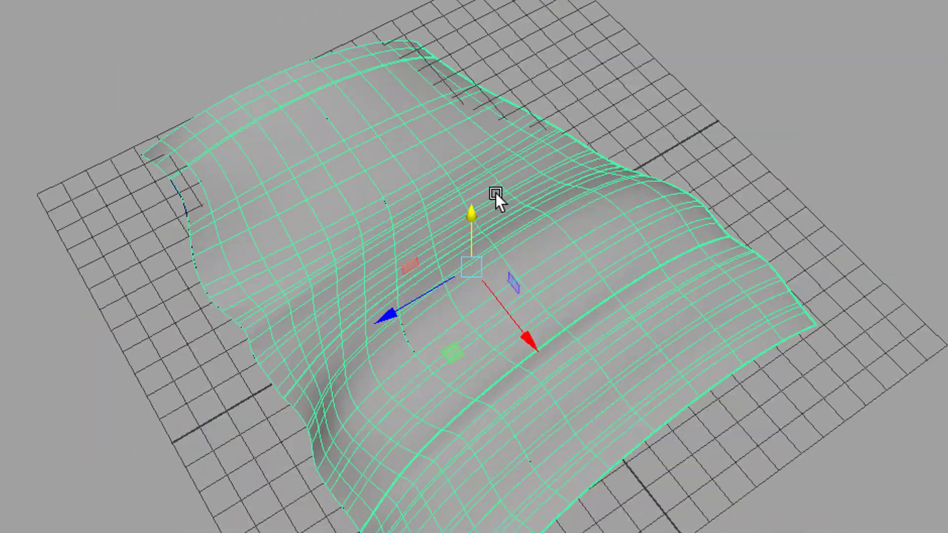
pyautogui.moveTo(354, 105); pyautogui.dragTo(353, 49, button='right')
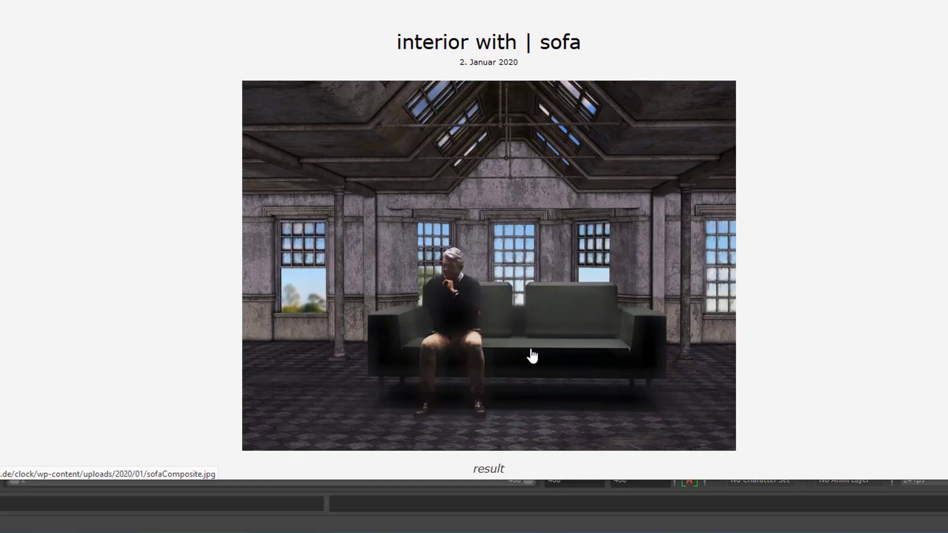
# Examine the "interior with | sofa" page from the composite result through the 3D scene, source photographs and rendered sofa image.
pyautogui.scroll(-5, 882, 300)
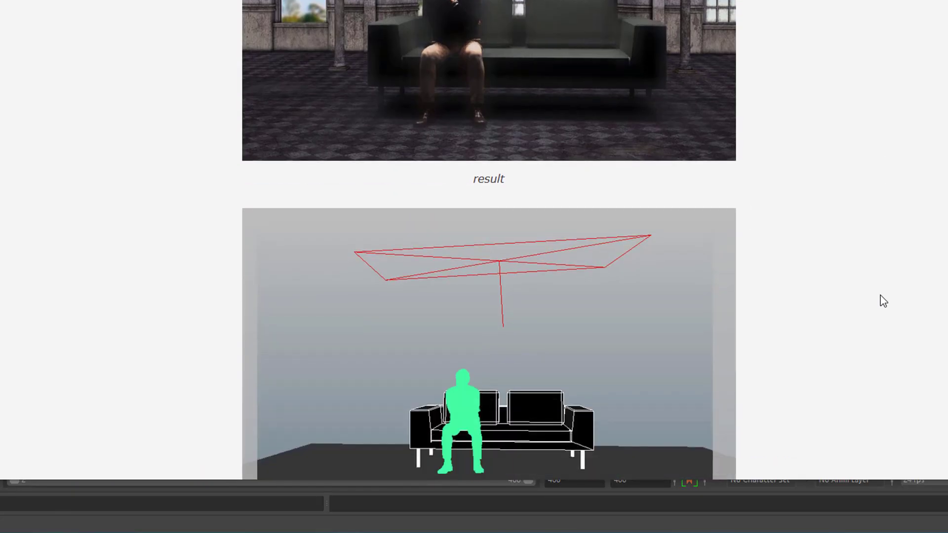
pyautogui.scroll(-3, 883, 300)
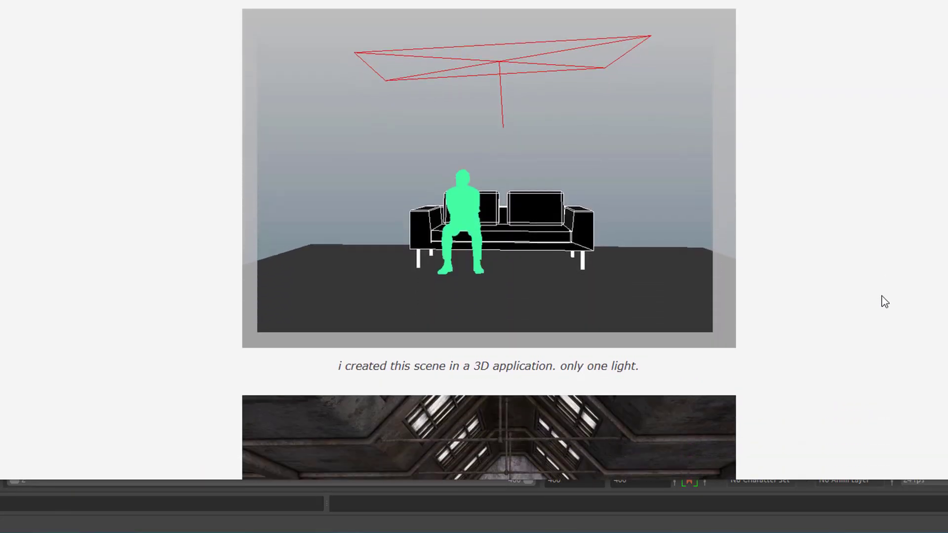
pyautogui.scroll(-6, 885, 301)
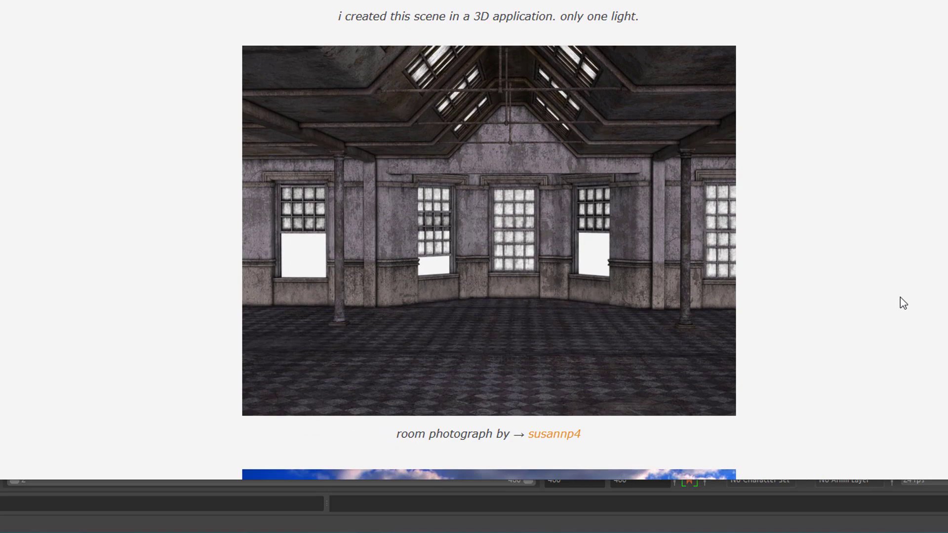
pyautogui.scroll(-6, 904, 302)
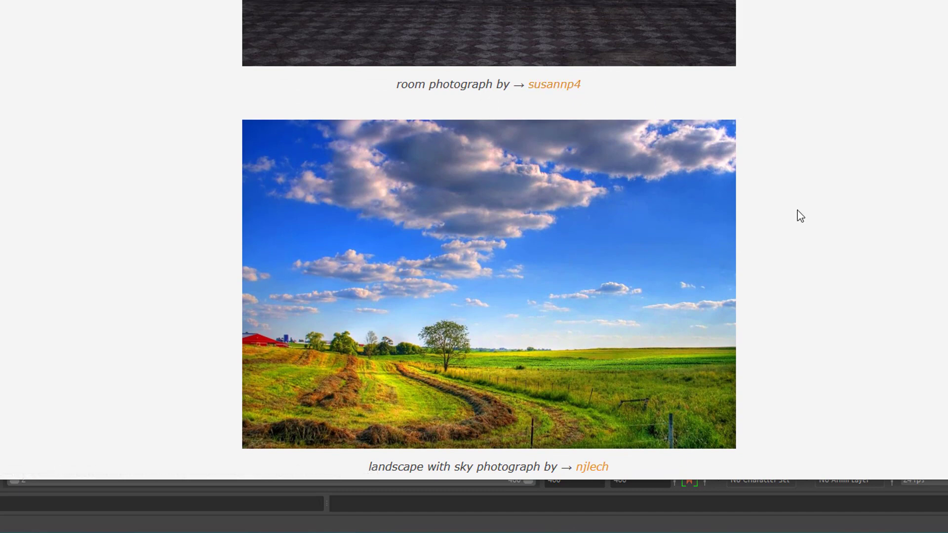
pyautogui.scroll(-3, 820, 288)
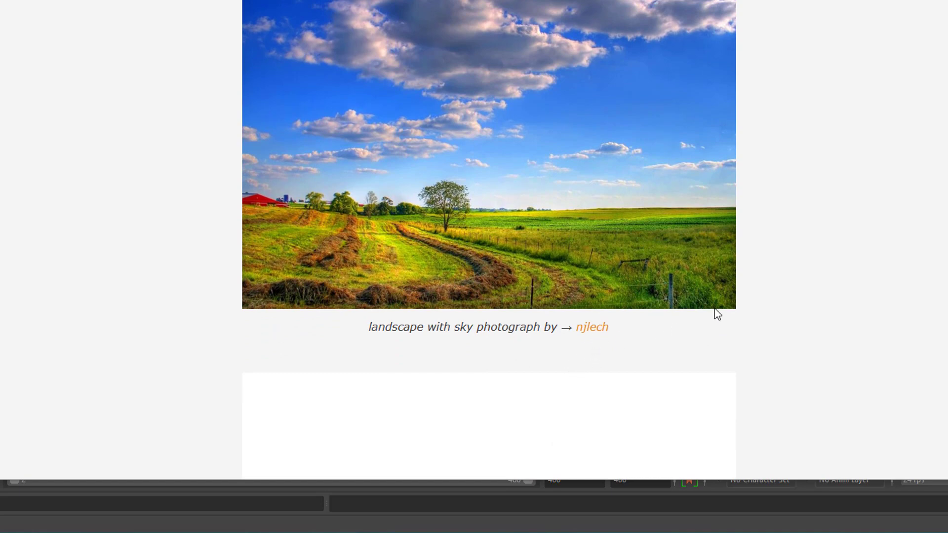
pyautogui.scroll(-6, 813, 296)
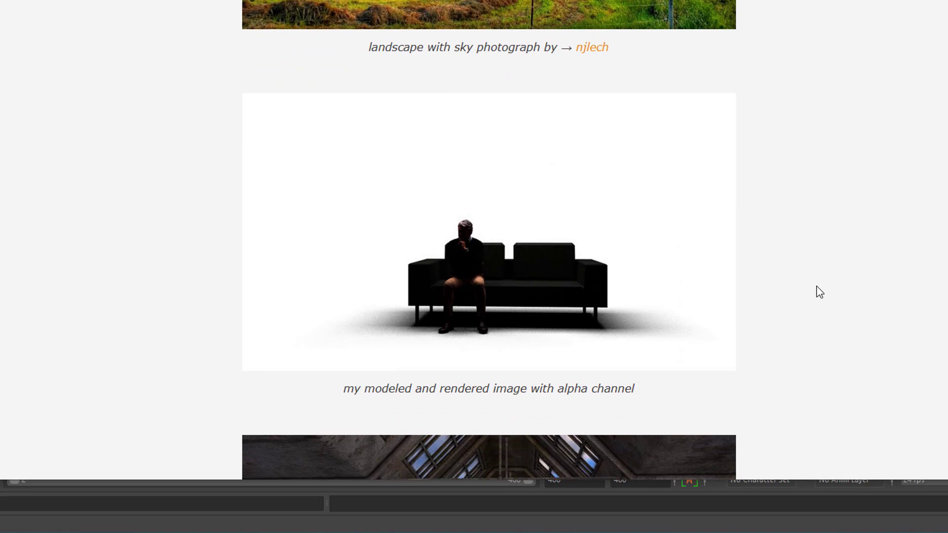
pyautogui.scroll(-7, 821, 297)
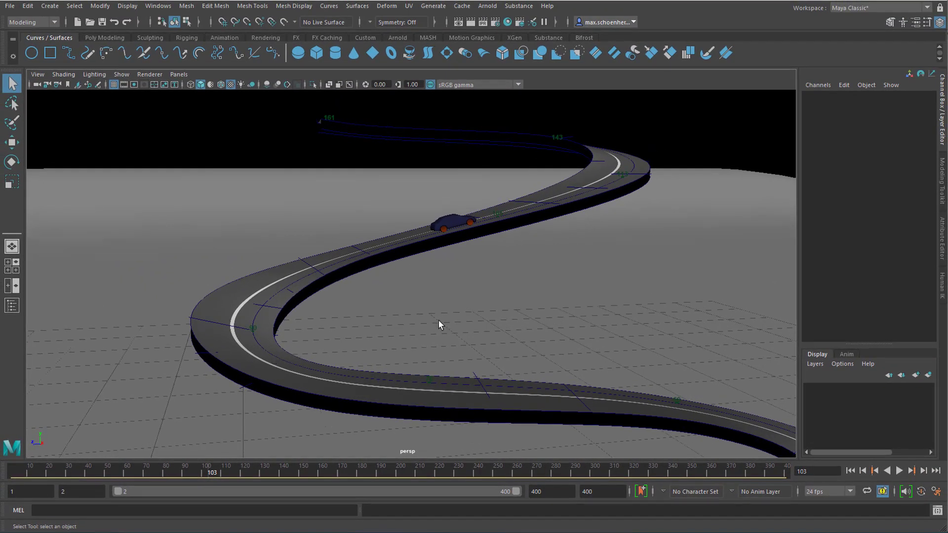
# Frame the car on the road in the perspective view and create a new camera from that view.
pyautogui.keyDown('alt'); pyautogui.moveTo(344, 341); pyautogui.dragTo(341, 345); pyautogui.keyUp('alt')
pyautogui.keyDown('alt'); pyautogui.moveTo(544, 271); pyautogui.dragTo(374, 318); pyautogui.keyUp('alt')
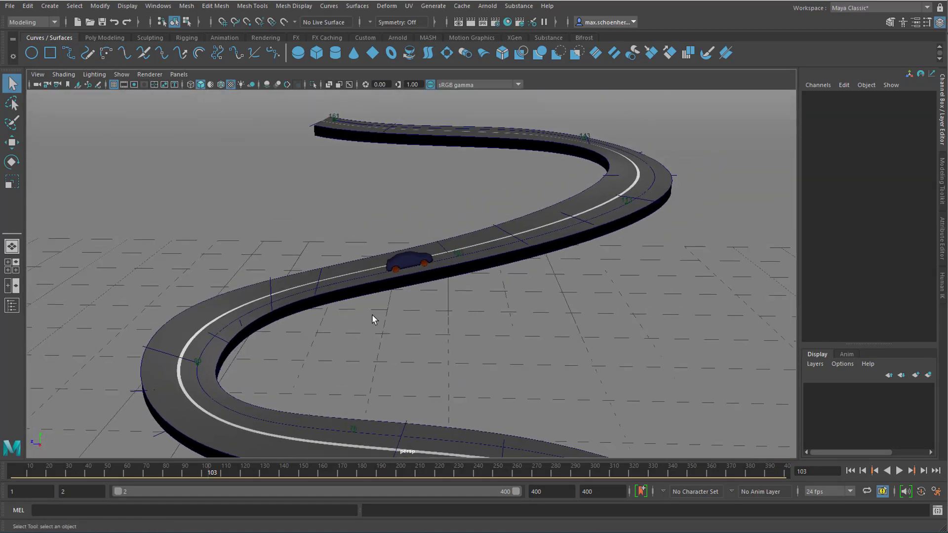
pyautogui.keyDown('alt'); pyautogui.moveTo(374, 317); pyautogui.dragTo(677, 324, button='right'); pyautogui.keyUp('alt')
pyautogui.keyDown('alt'); pyautogui.moveTo(611, 322); pyautogui.dragTo(616, 307); pyautogui.keyUp('alt')
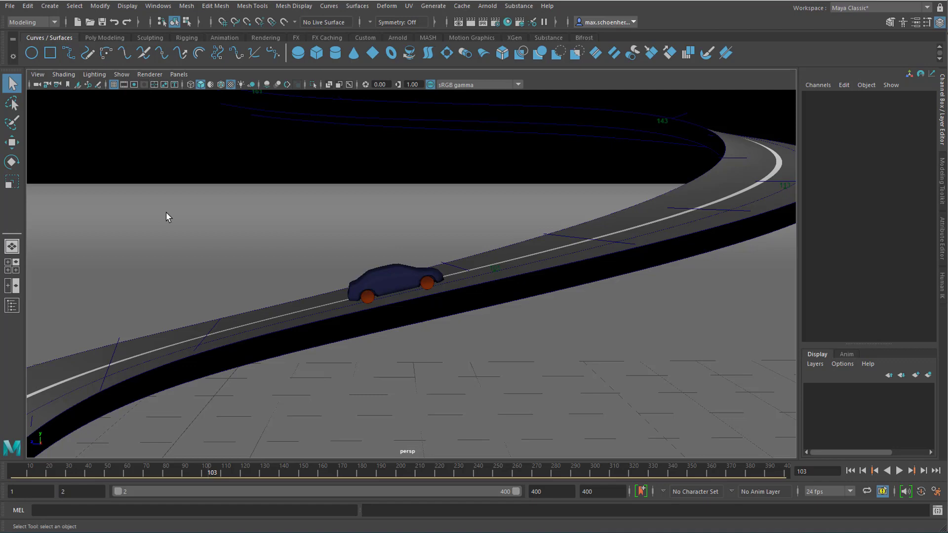
pyautogui.click(37, 75)
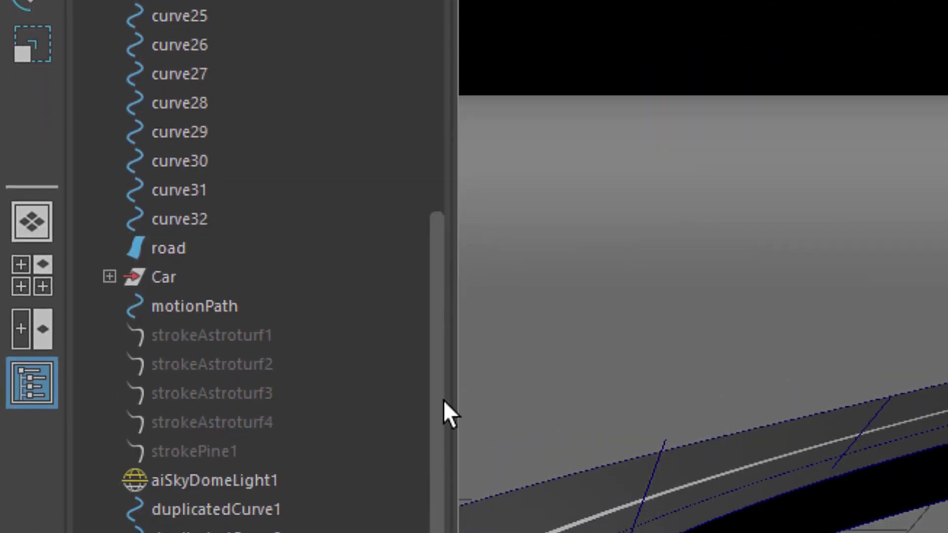
# Rename the new camera persp1 in the Outliner as myGreatCam.
pyautogui.scroll(-1, 443, 401)
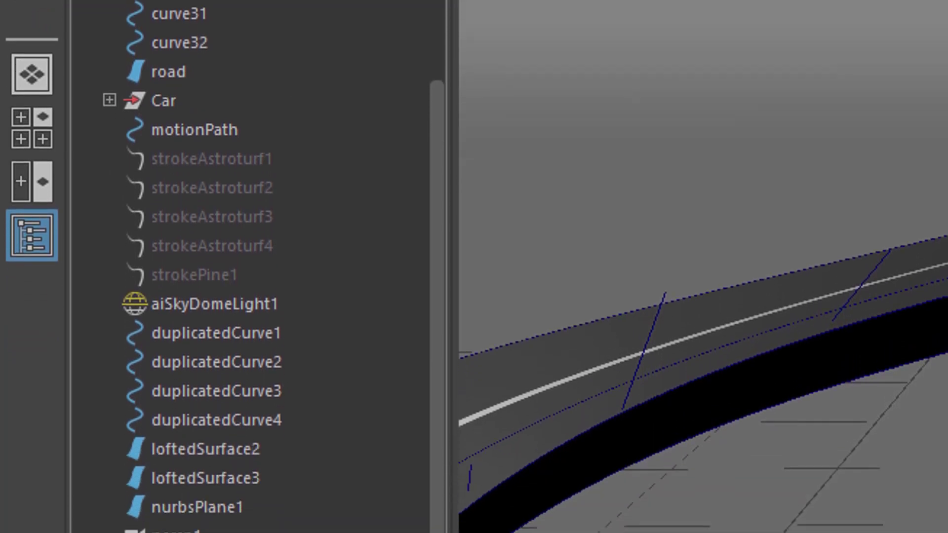
pyautogui.click(188, 487)
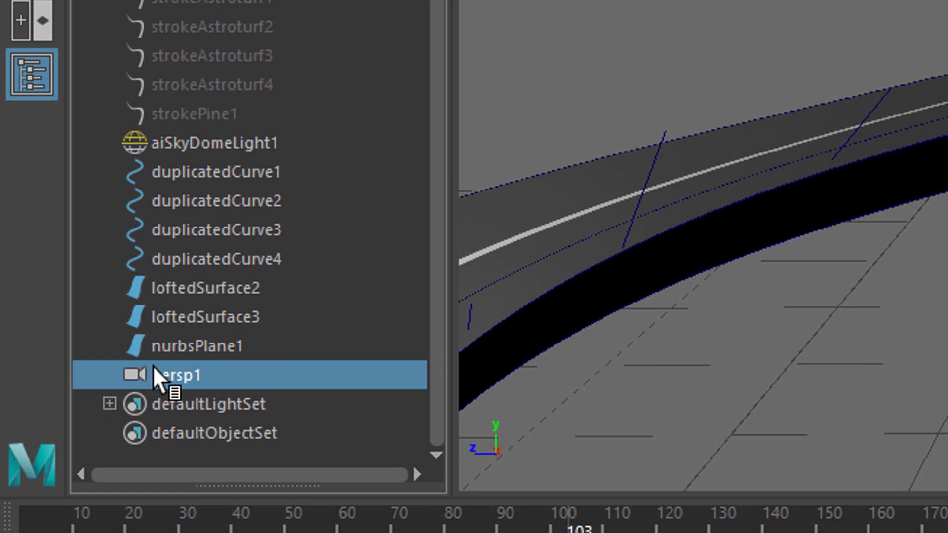
pyautogui.doubleClick(205, 375)
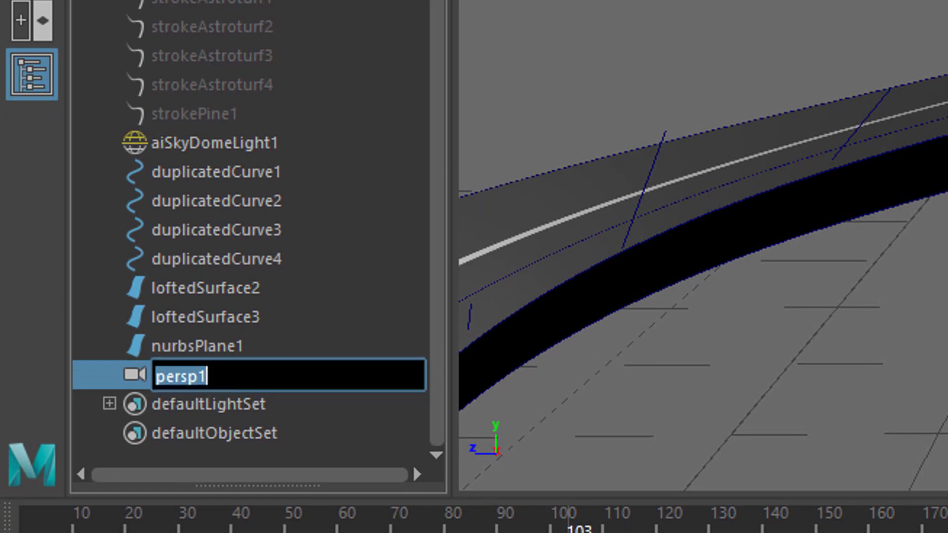
pyautogui.write('myGreat')
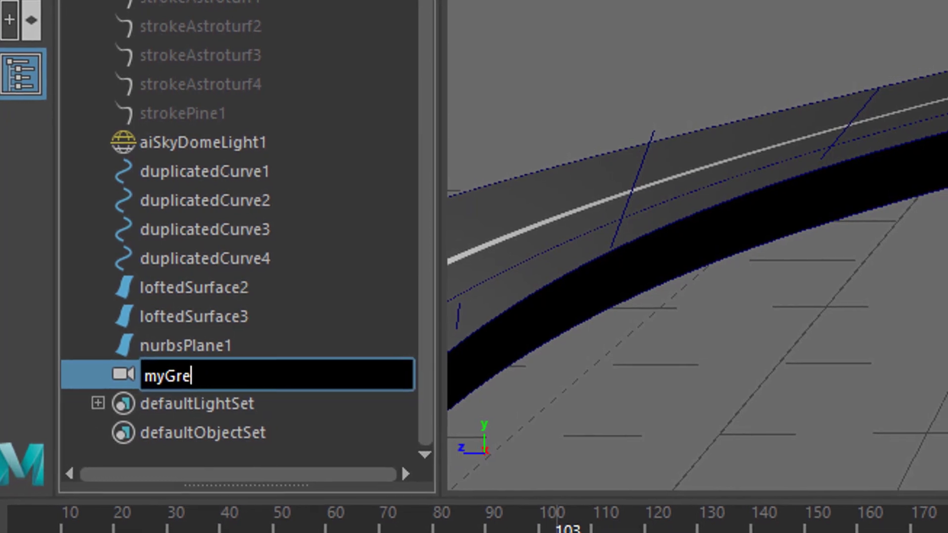
pyautogui.write('Cam')
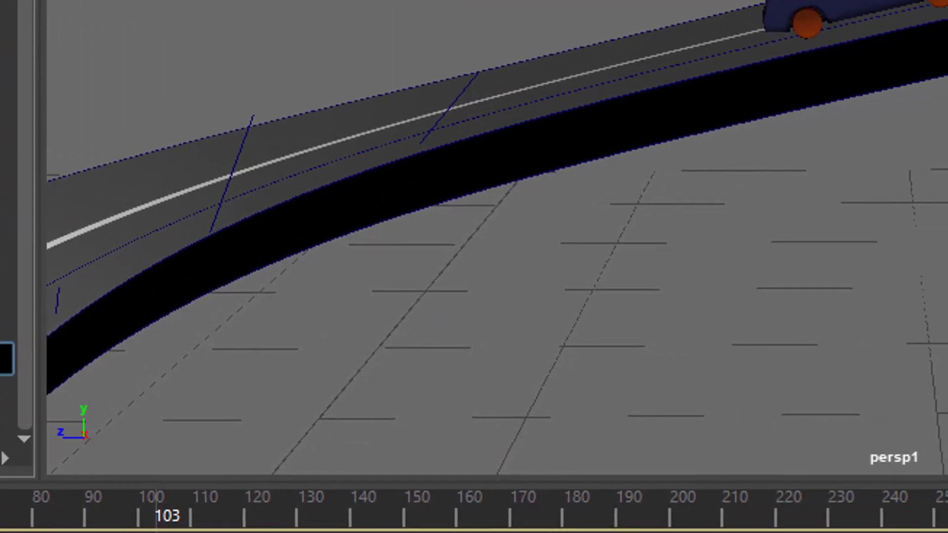
pyautogui.press('Return')
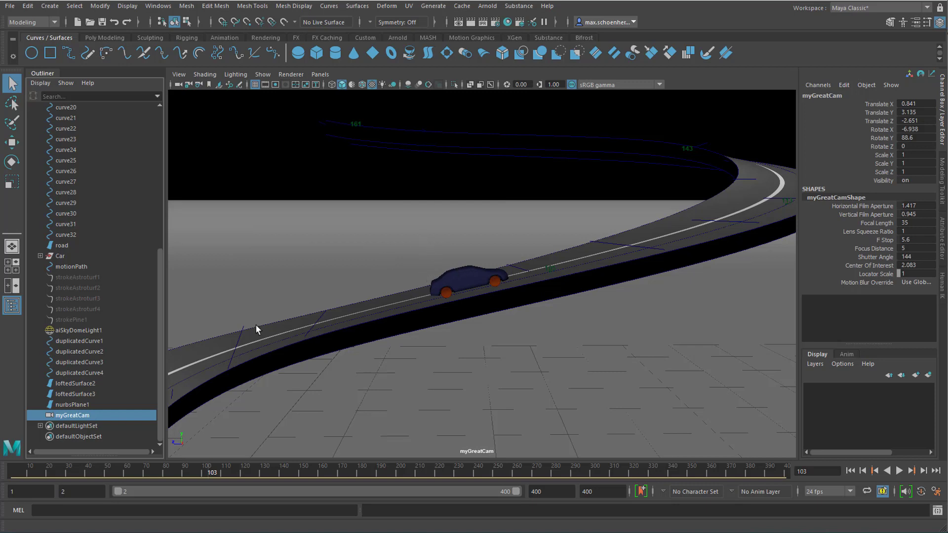
# Set the film back aperture of myGreatCam to 16 by 9 mm in its shape attributes.
pyautogui.moveTo(54, 413); pyautogui.dragTo(52, 417)
pyautogui.hotkey('ctrl', 'a')
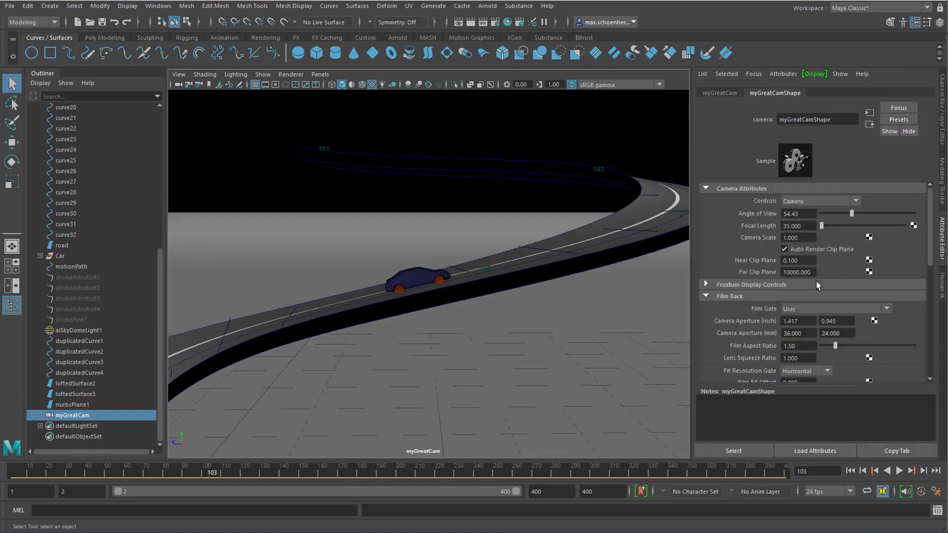
pyautogui.scroll(-3, 817, 282)
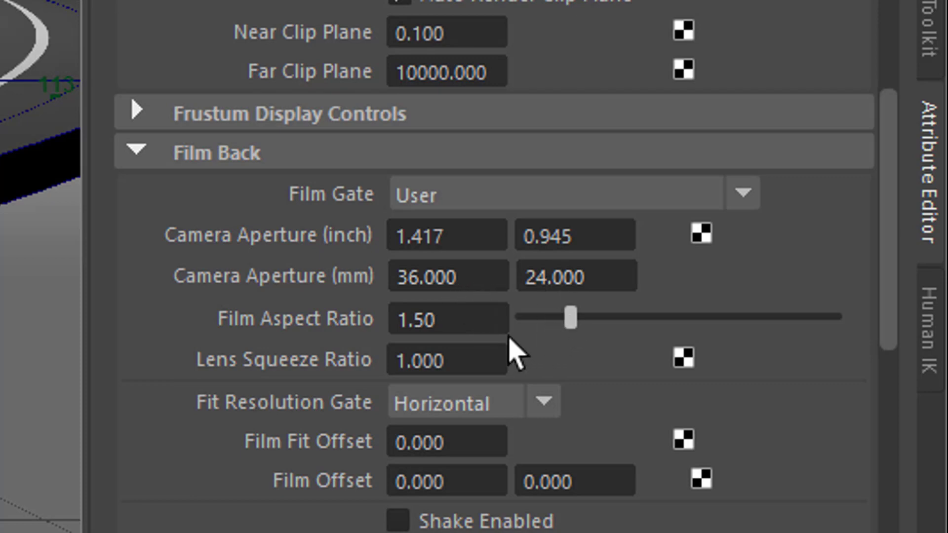
pyautogui.click(469, 275)
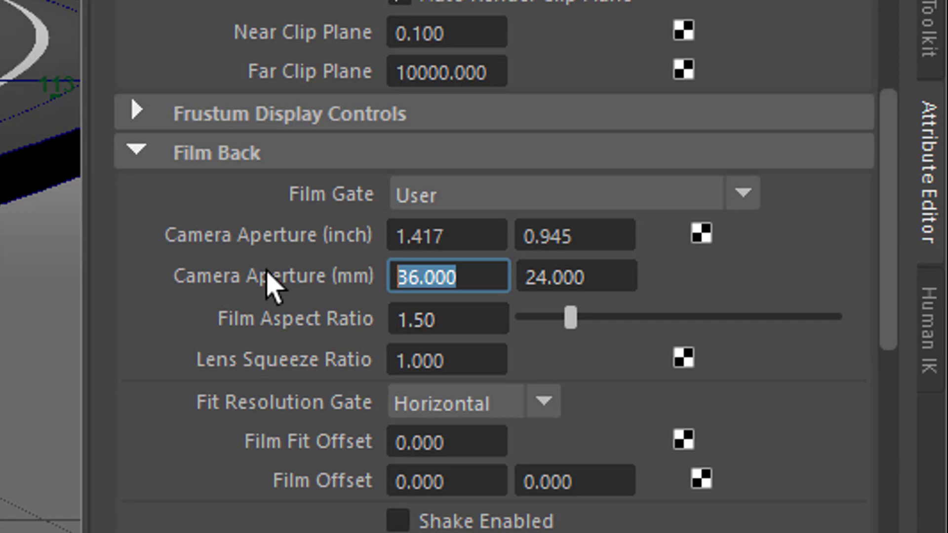
pyautogui.write('16')
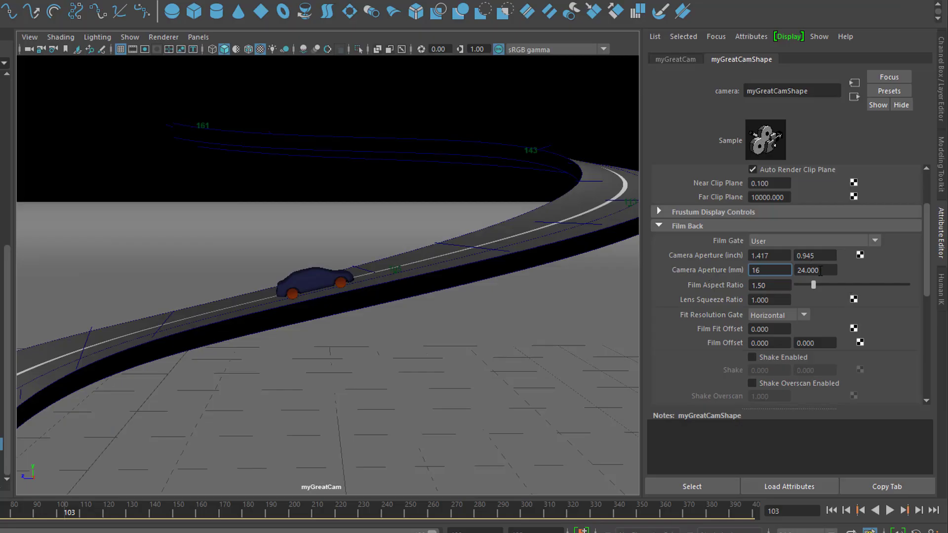
pyautogui.press('Tab')
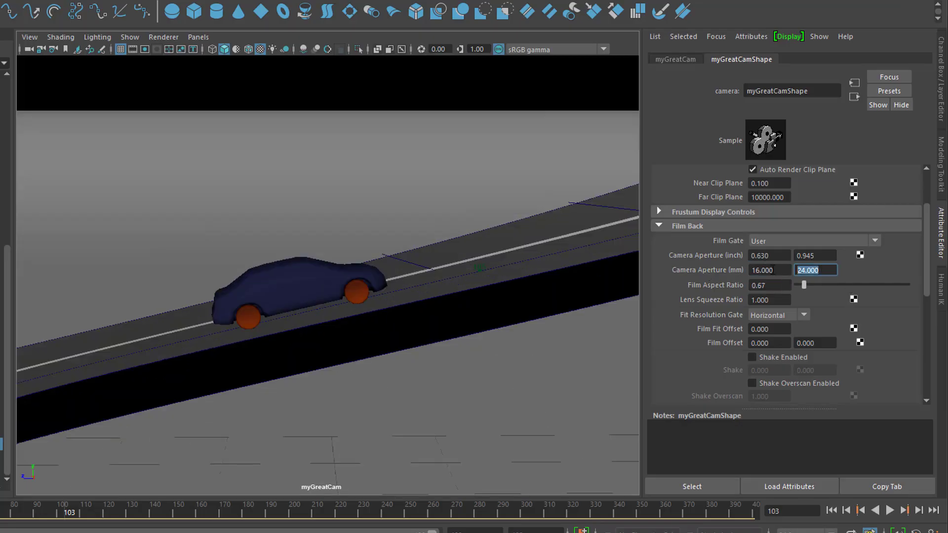
pyautogui.write('9')
pyautogui.press('Return')
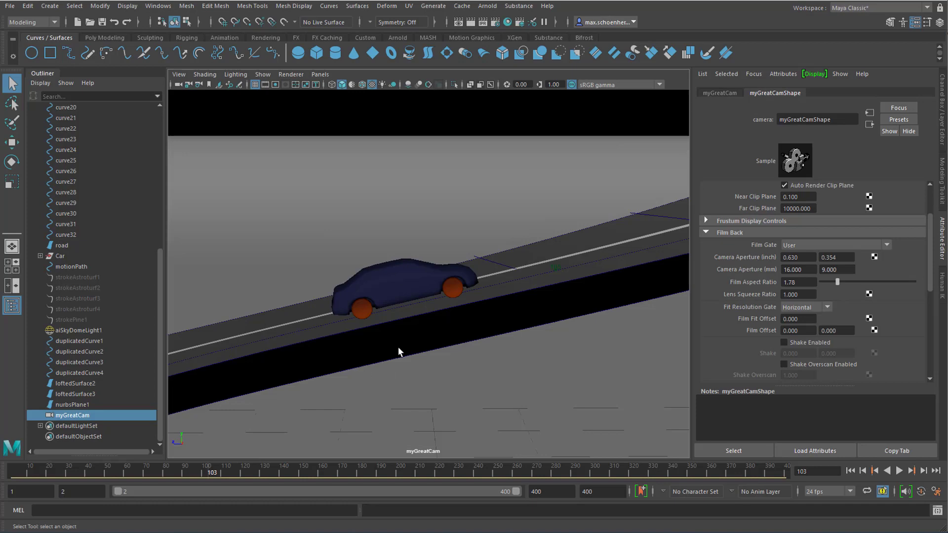
pyautogui.click(12, 306)
pyautogui.click(18, 308)
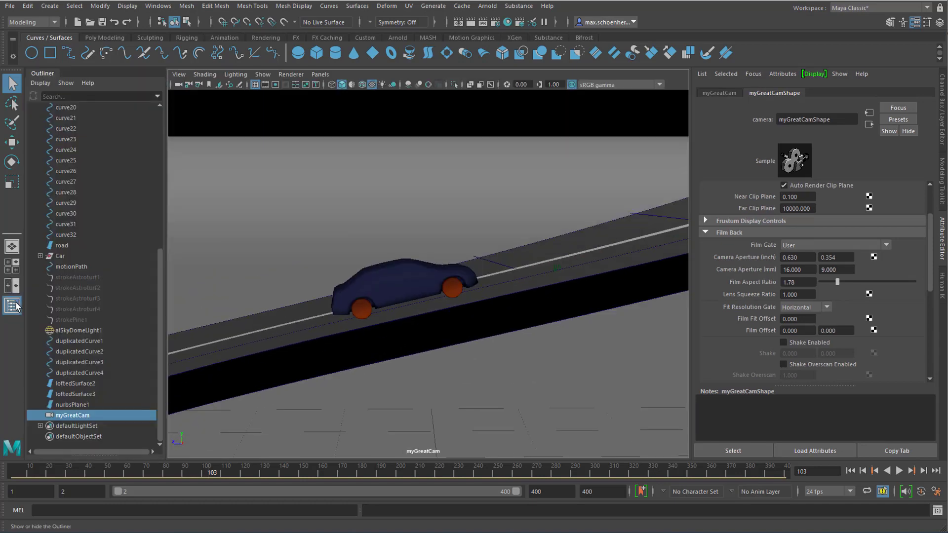
pyautogui.click(17, 306)
pyautogui.click(16, 306)
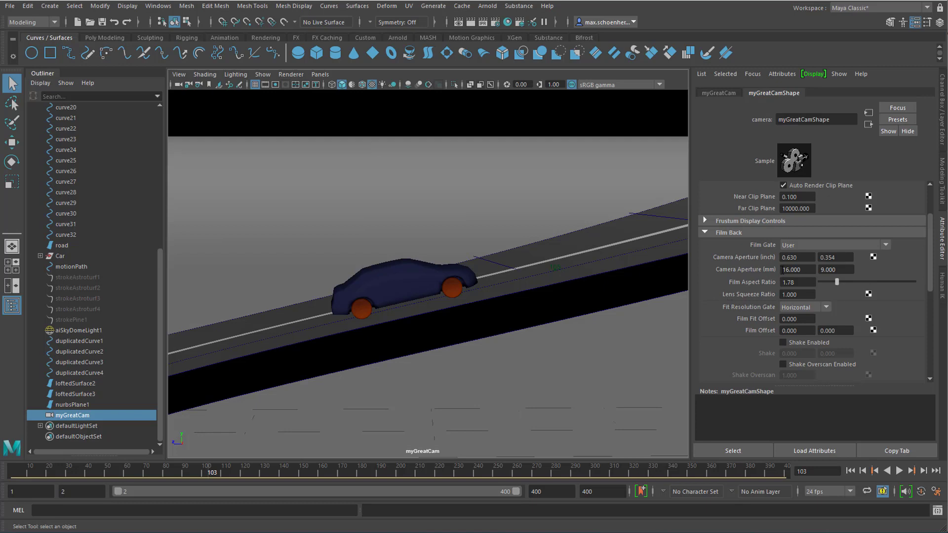
# Open the render settings and set the image size preset to HD_1080.
pyautogui.click(495, 22)
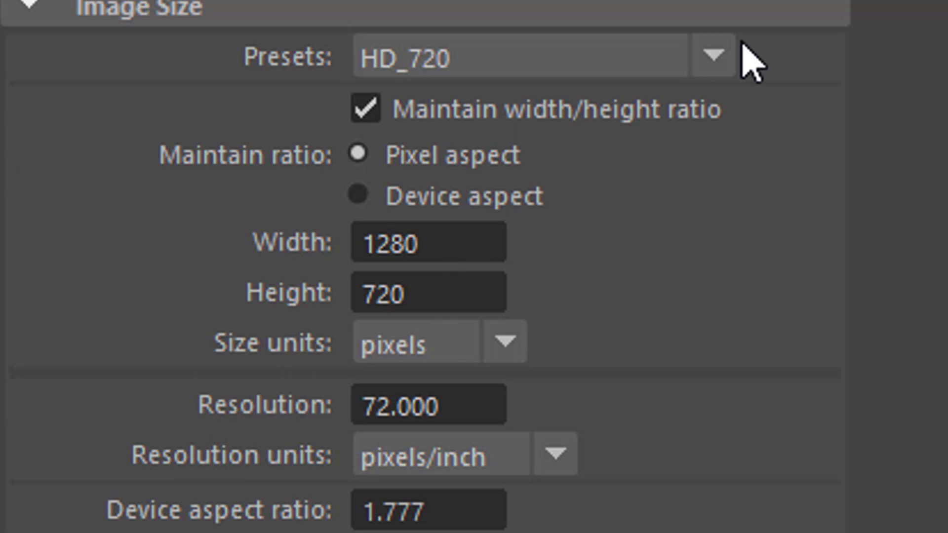
pyautogui.click(722, 59)
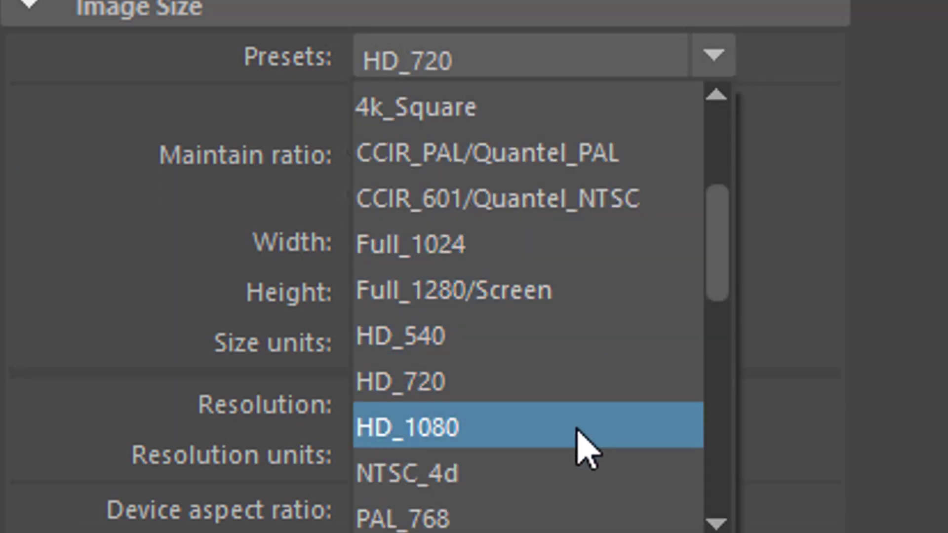
pyautogui.click(910, 275)
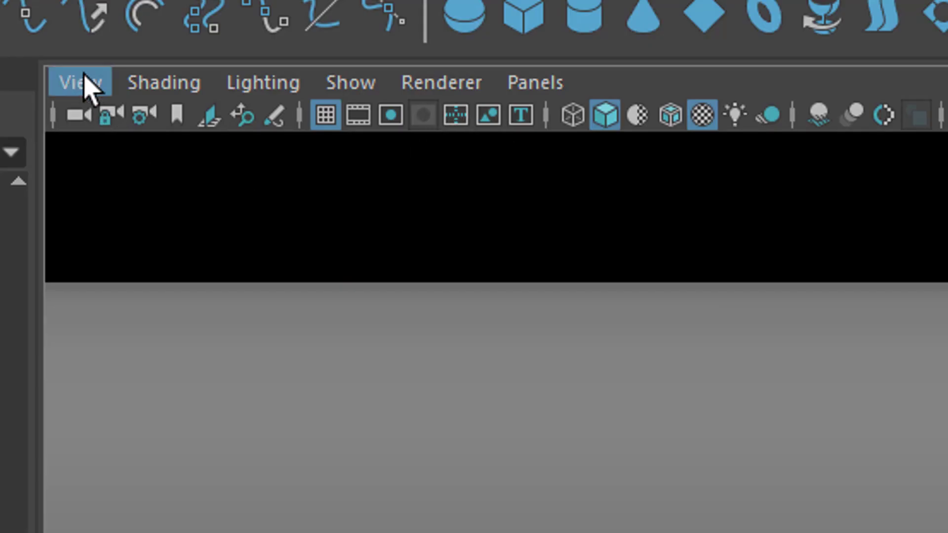
# Turn on the resolution gate display for the myGreatCam view.
pyautogui.click(84, 79)
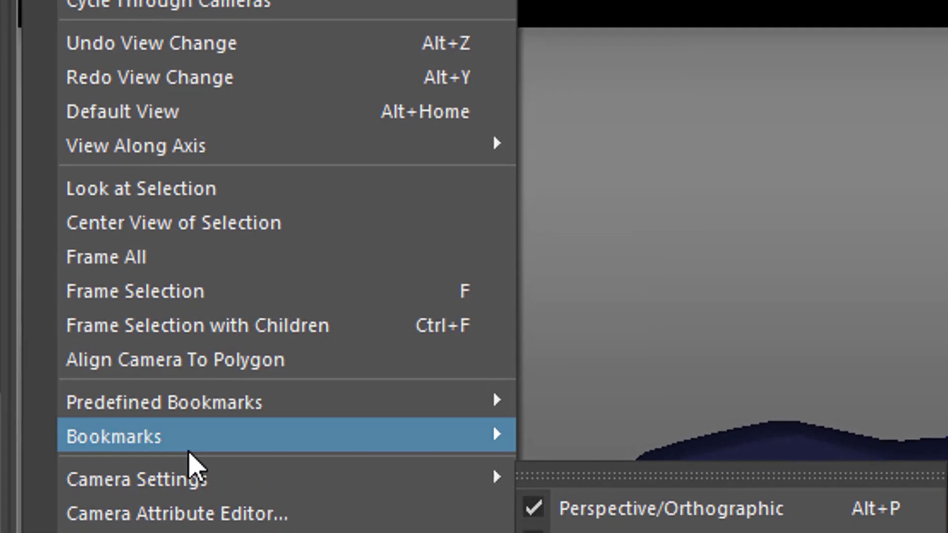
pyautogui.moveTo(494, 476)
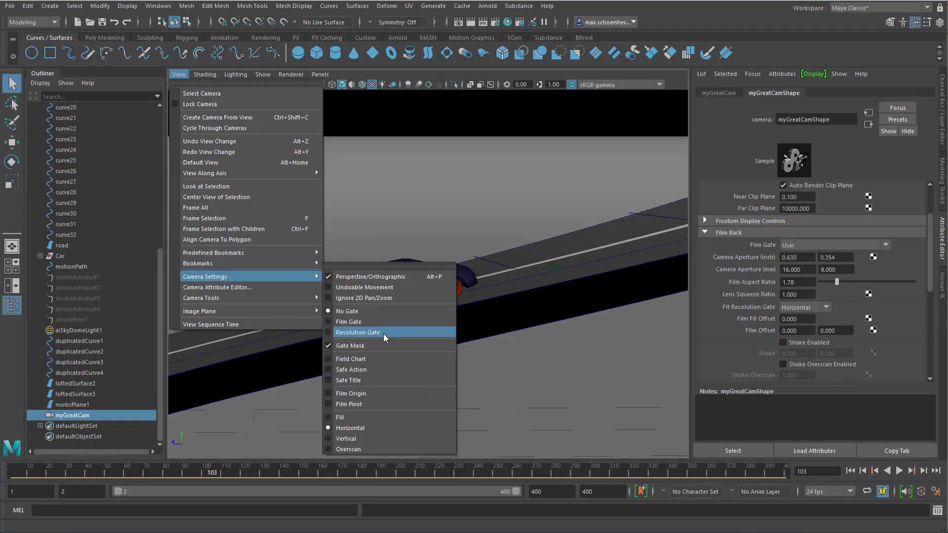
pyautogui.click(683, 345)
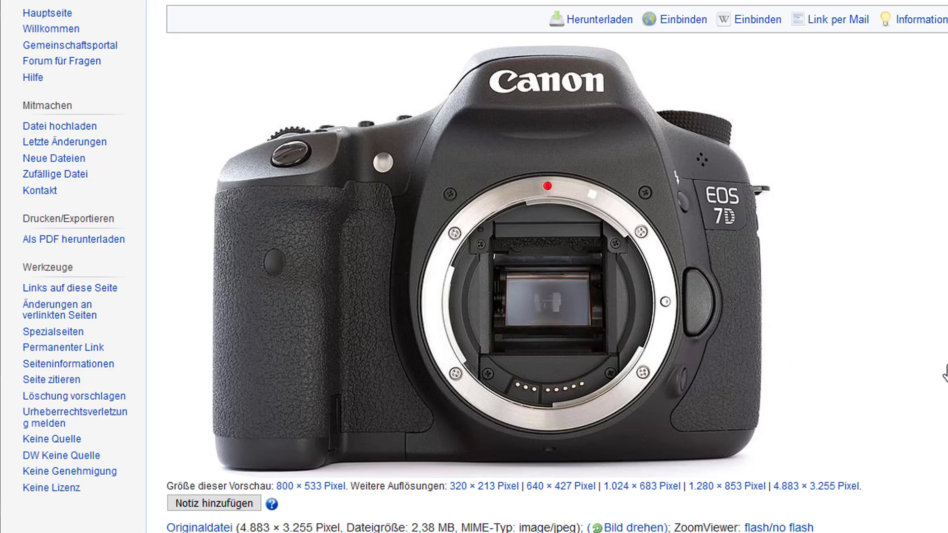
pyautogui.scroll(-7, 499, 478)
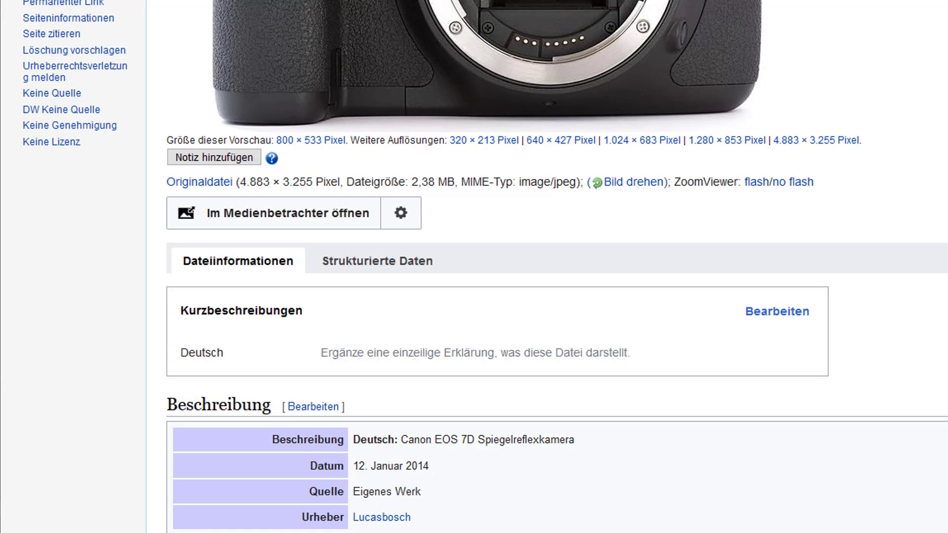
pyautogui.scroll(6, 700, 360)
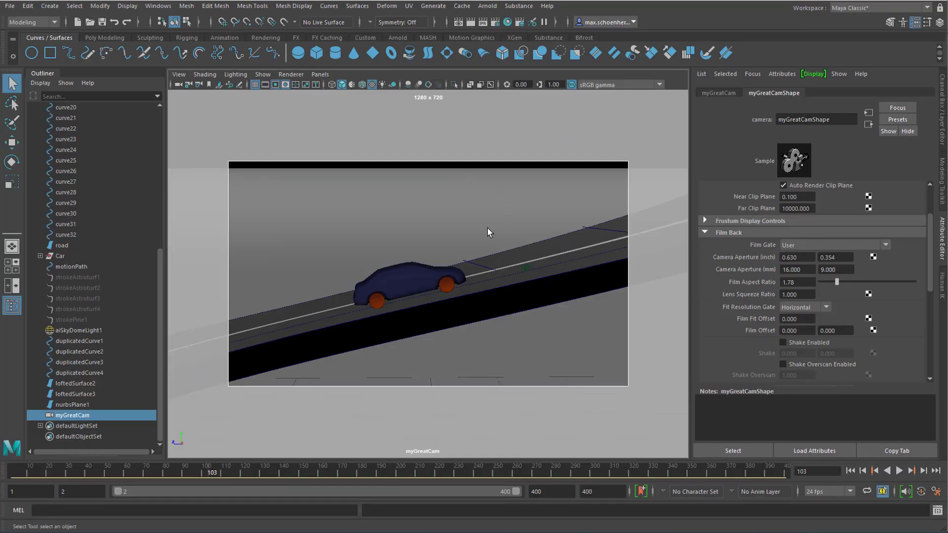
# Render the myGreatCam view with Arnold, inspect the car's framing in the rendered image, and close the render window.
pyautogui.click(488, 6)
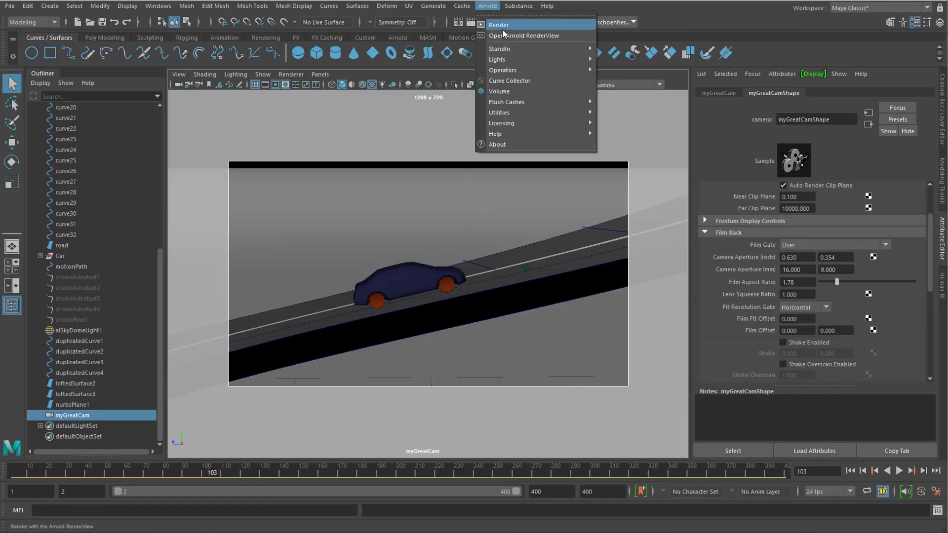
pyautogui.click(503, 33)
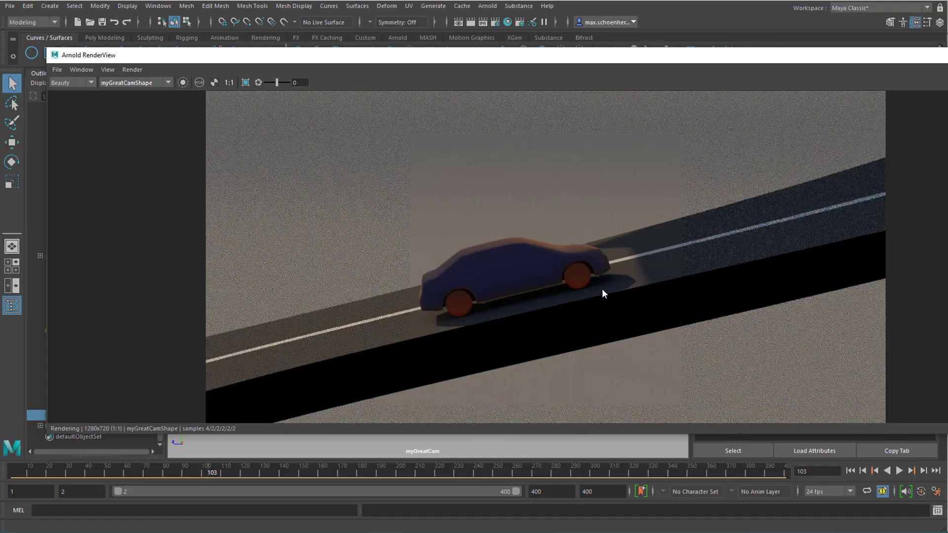
pyautogui.scroll(2, 602, 293)
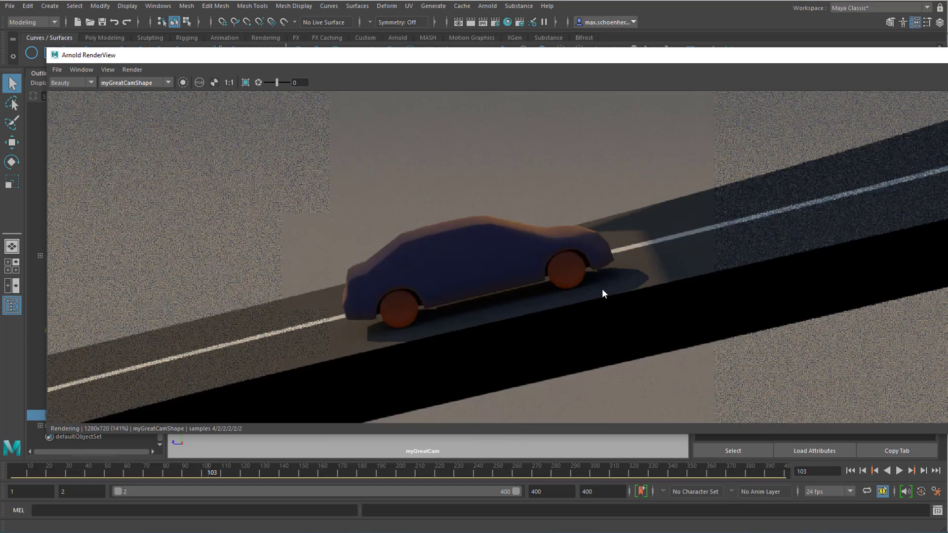
pyautogui.scroll(-4, 602, 293)
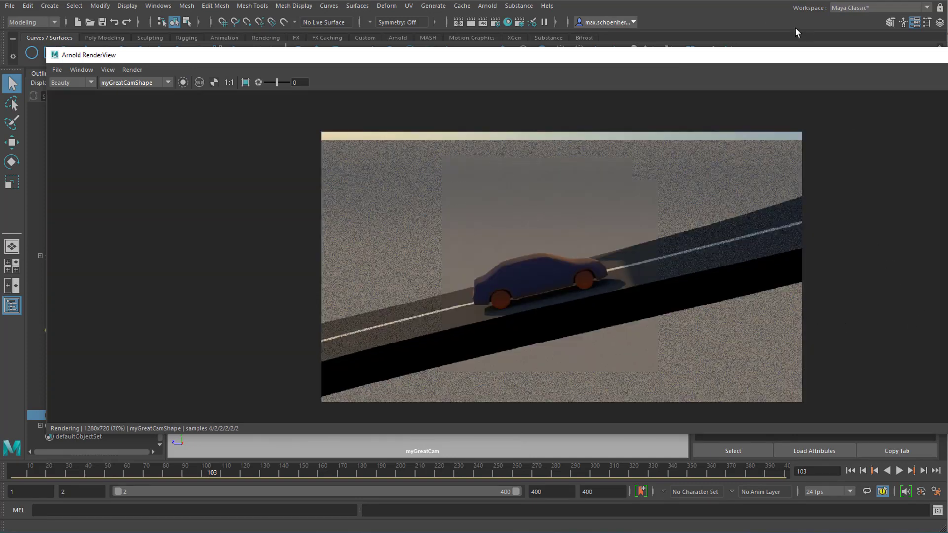
pyautogui.moveTo(794, 55); pyautogui.dragTo(675, 77)
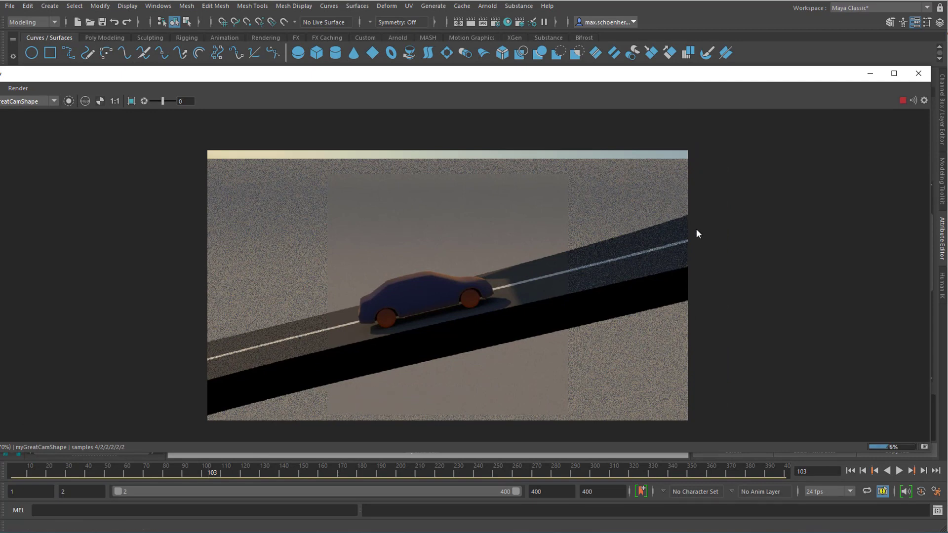
pyautogui.click(918, 74)
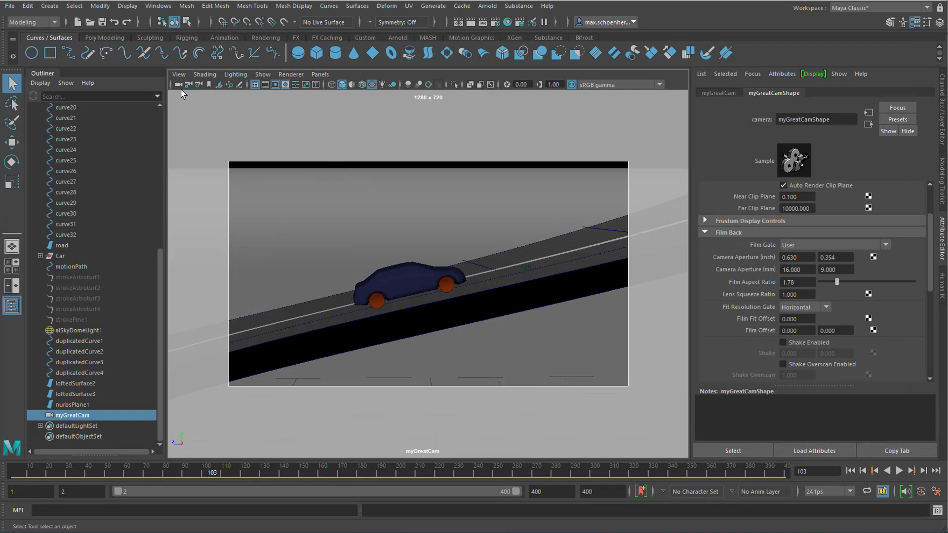
# Set the resolution gate fit of myGreatCam to Vertical and hide the Outliner.
pyautogui.click(177, 76)
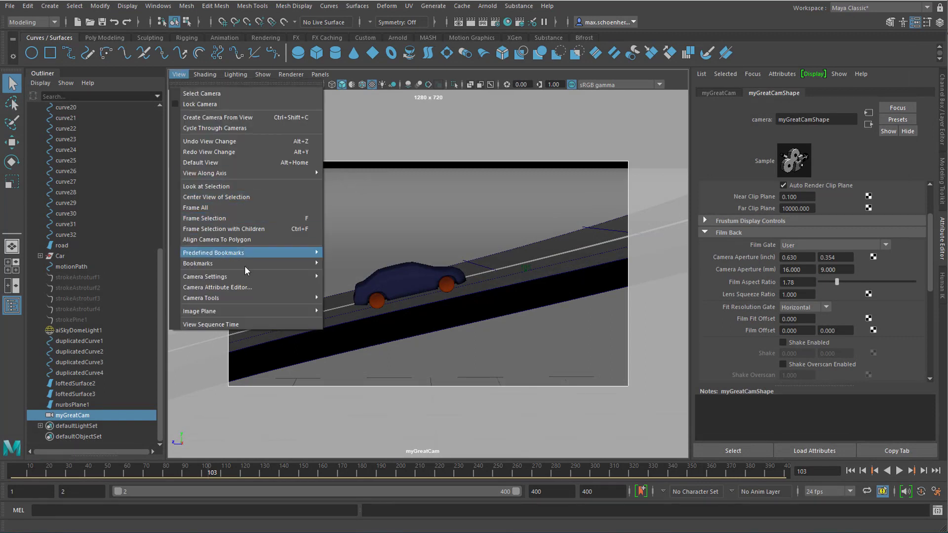
pyautogui.moveTo(242, 277)
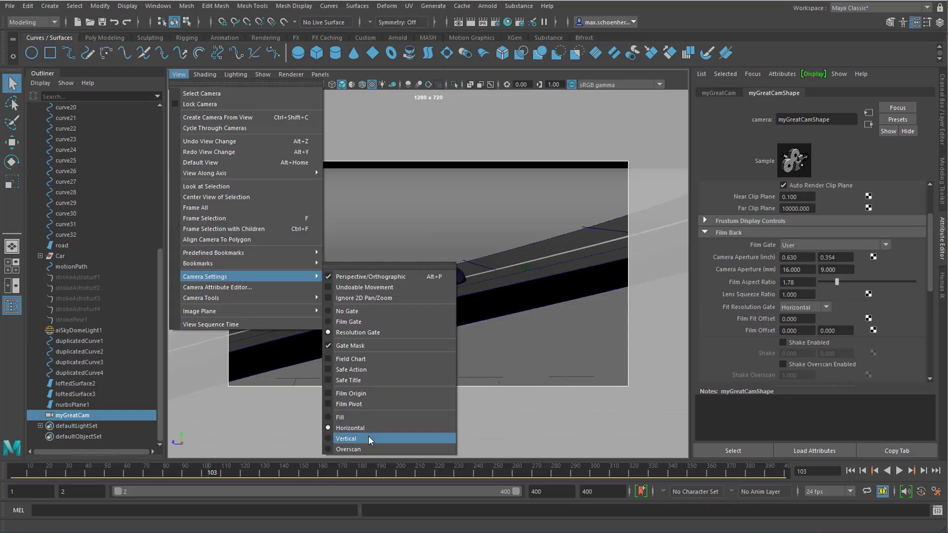
pyautogui.click(370, 439)
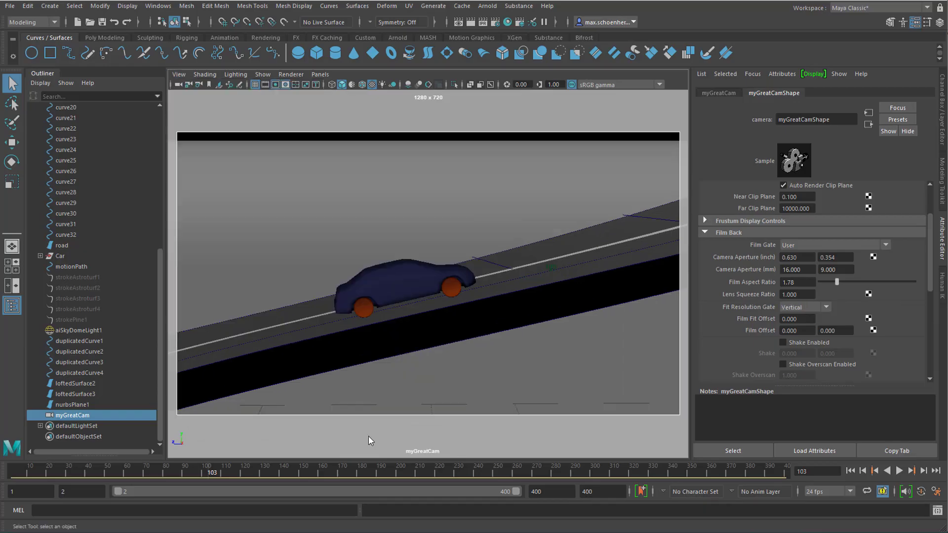
pyautogui.click(12, 311)
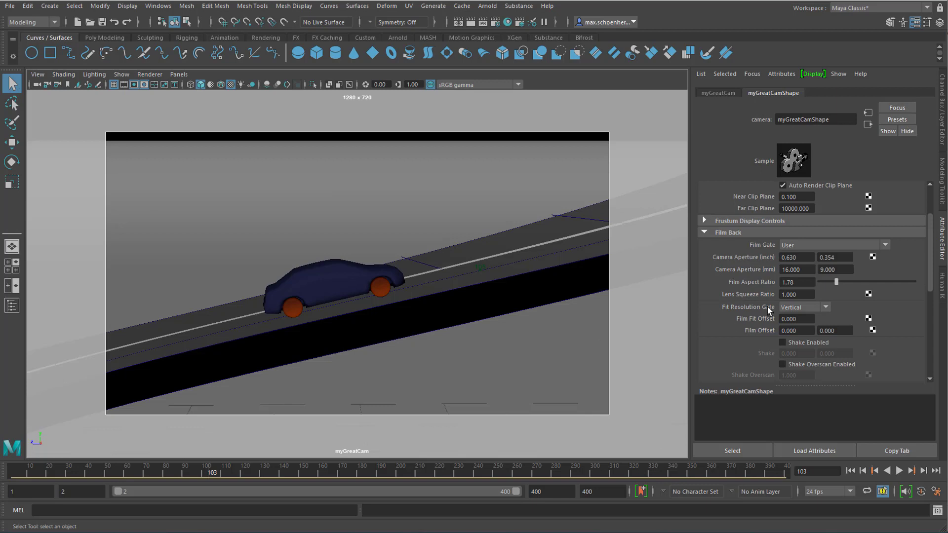
pyautogui.hotkey('ctrl', 'a')
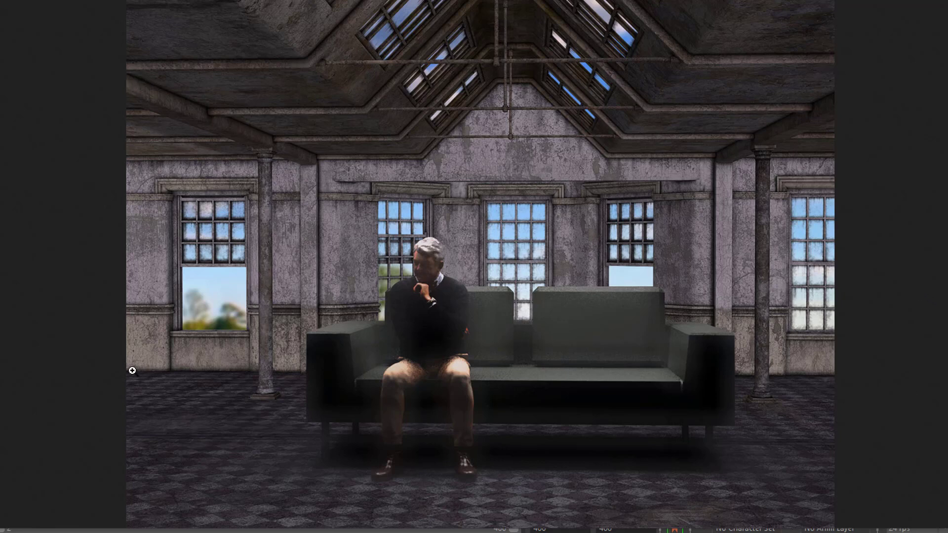
pyautogui.click(622, 302)
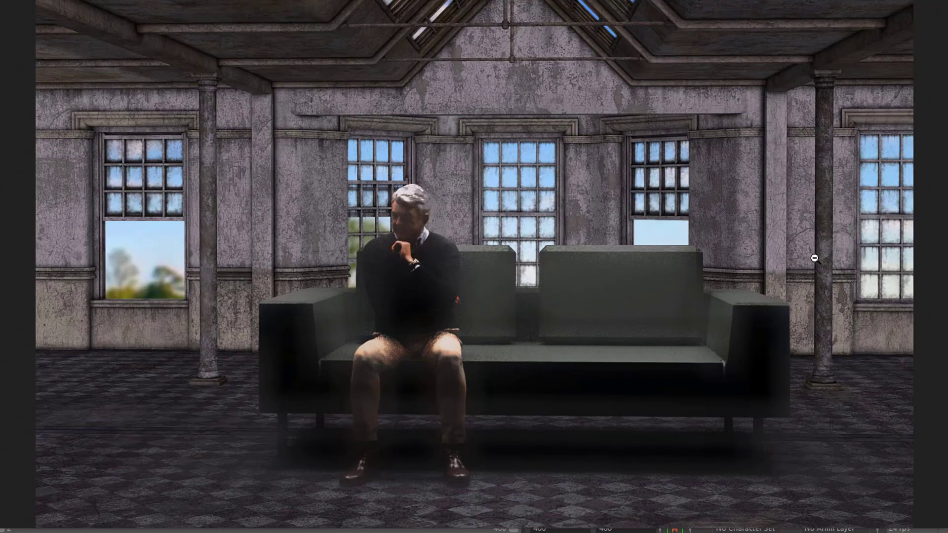